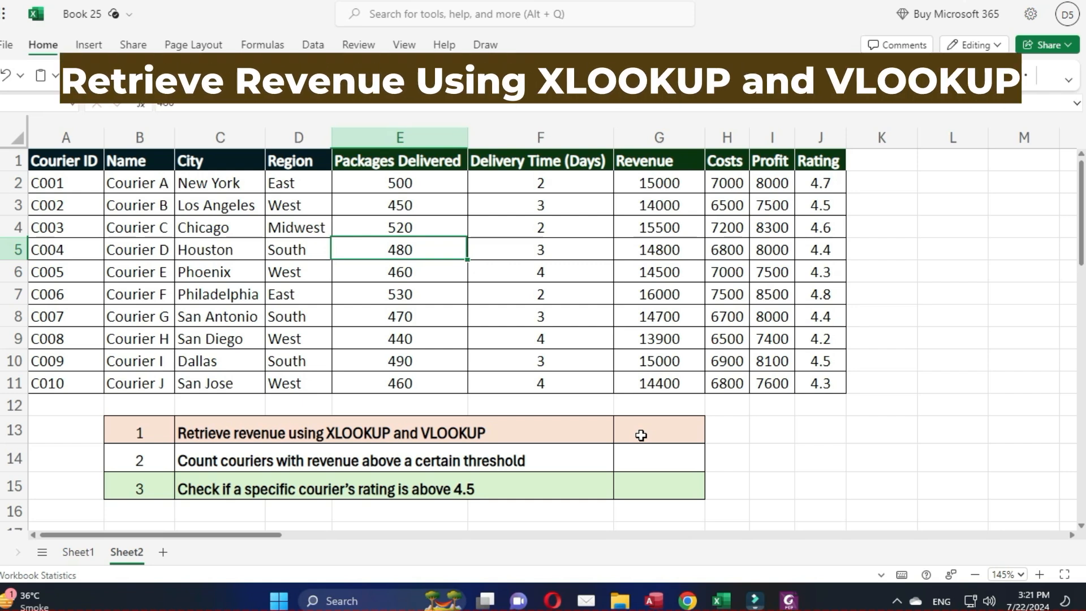
Start a VLOOKUP formula in G13 whose lookup value is a nested XLOOKUP searching for "Courier C"
{"action": "left_click", "coordinate": [640, 435]}
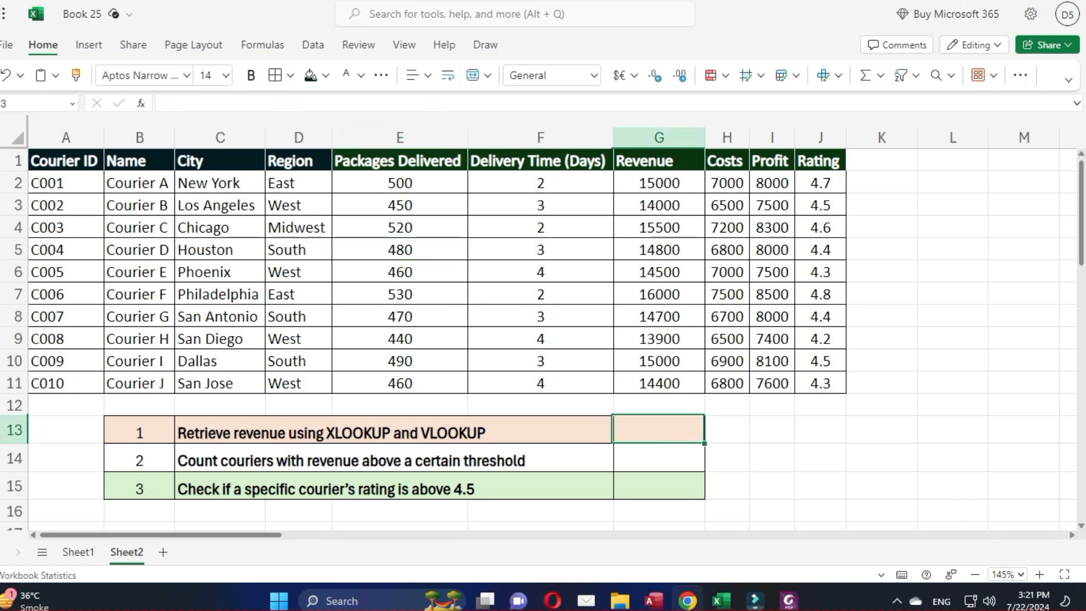
{"action": "left_click", "coordinate": [640, 435]}
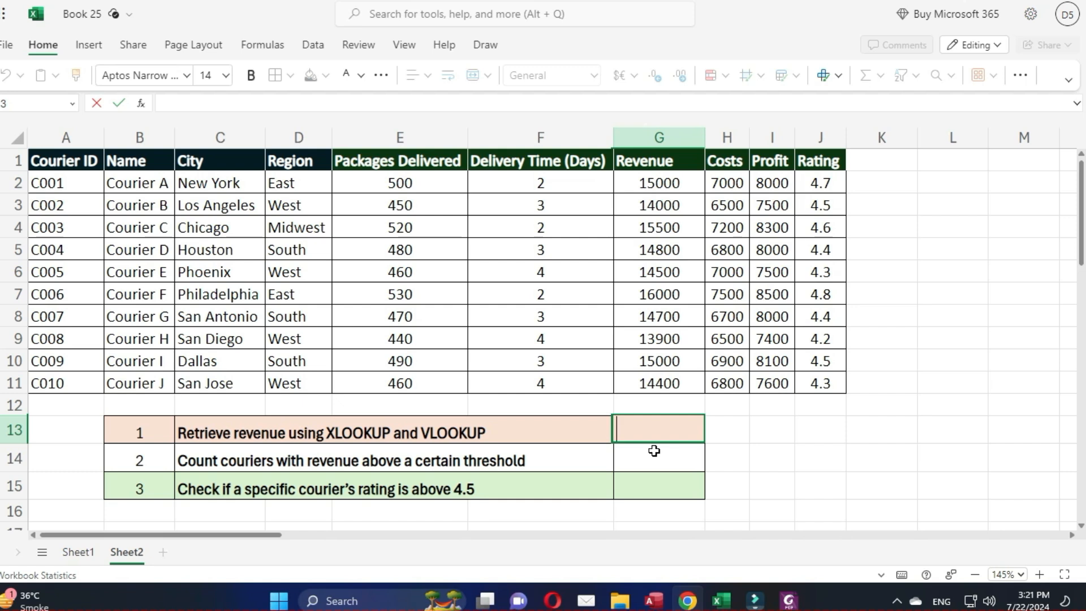
{"action": "type", "text": "=vlo"}
{"action": "key", "text": "Tab"}
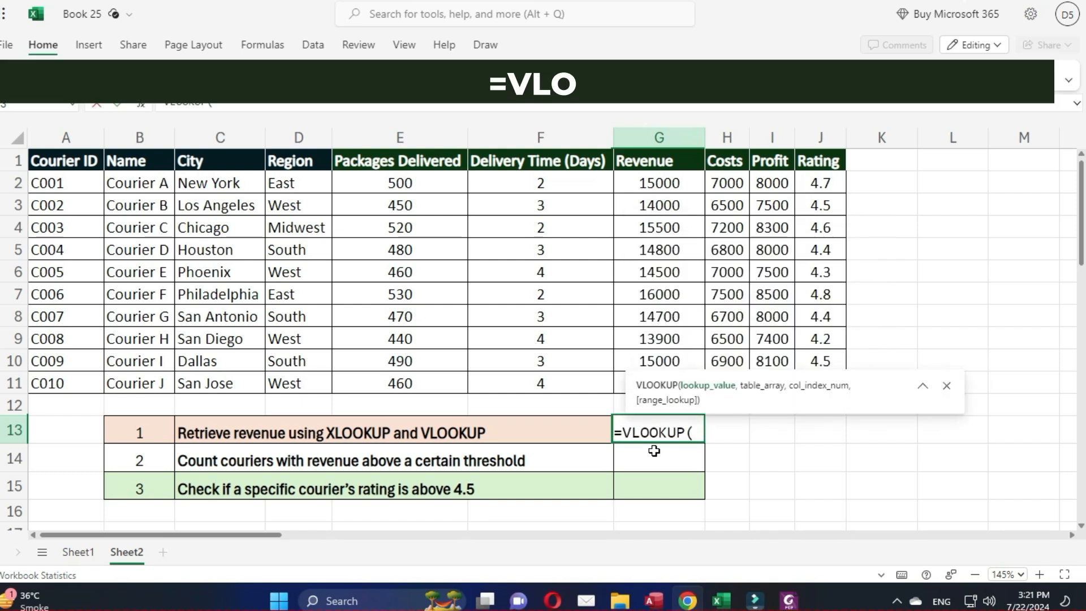
{"action": "type", "text": "xl"}
{"action": "key", "text": "Tab"}
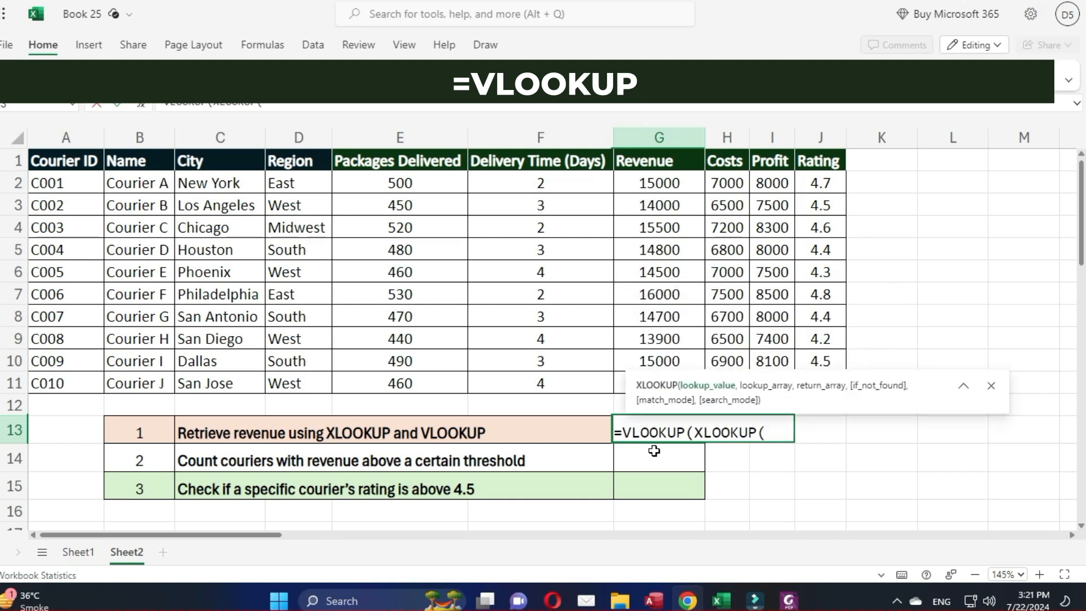
{"action": "type", "text": "\"C"}
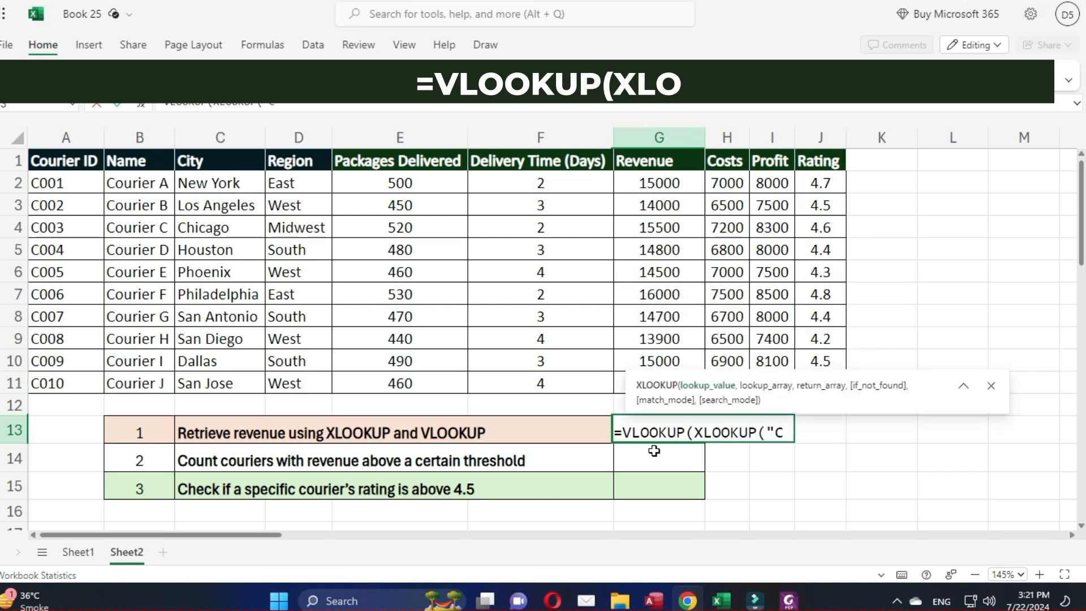
{"action": "type", "text": "ourier C\""}
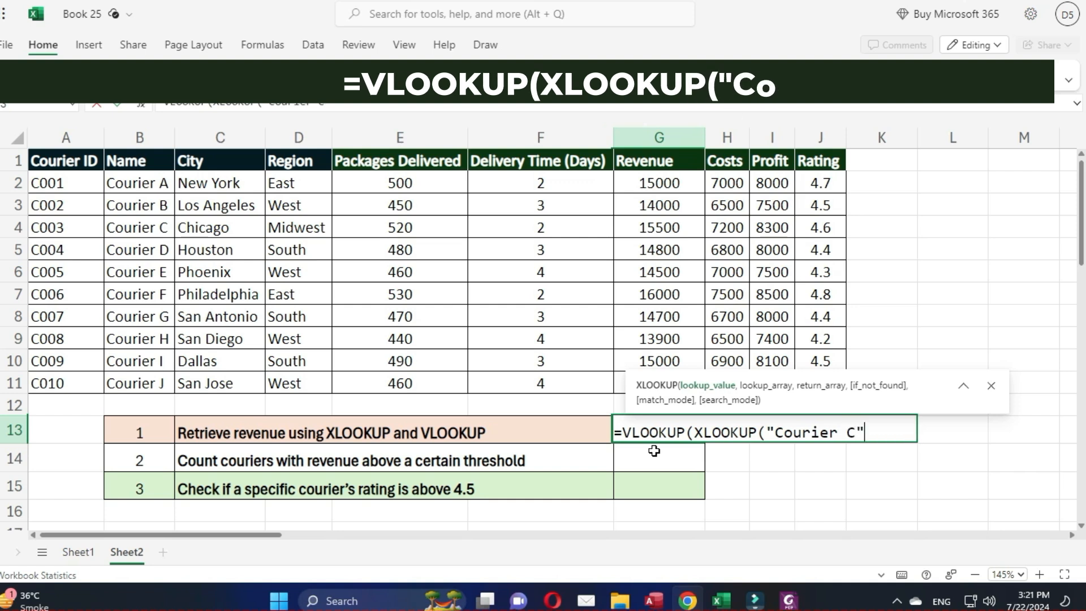
Complete the nested XLOOKUP with names B2:B11 as the lookup array and courier IDs A2:A11 as the return array
{"action": "type", "text": ","}
{"action": "left_click_drag", "start_coordinate": [145, 182], "coordinate": [162, 354]}
{"action": "type", "text": ","}
{"action": "left_click_drag", "start_coordinate": [51, 185], "coordinate": [51, 380]}
{"action": "left_click_drag", "start_coordinate": [63, 319], "coordinate": [64, 318]}
{"action": "type", "text": "),"}
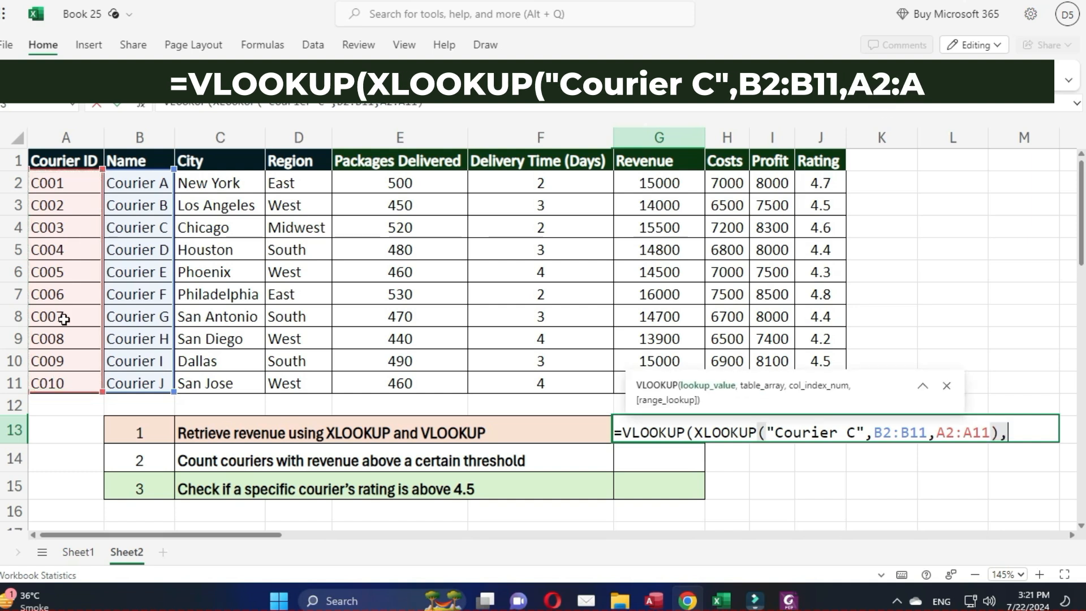
Finish the VLOOKUP in G13 with table array A2:H11, column index 7 and FALSE for an exact match, and enter it
{"action": "left_click", "coordinate": [56, 179]}
{"action": "left_click_drag", "start_coordinate": [157, 201], "coordinate": [711, 377]}
{"action": "type", "text": ",7"}
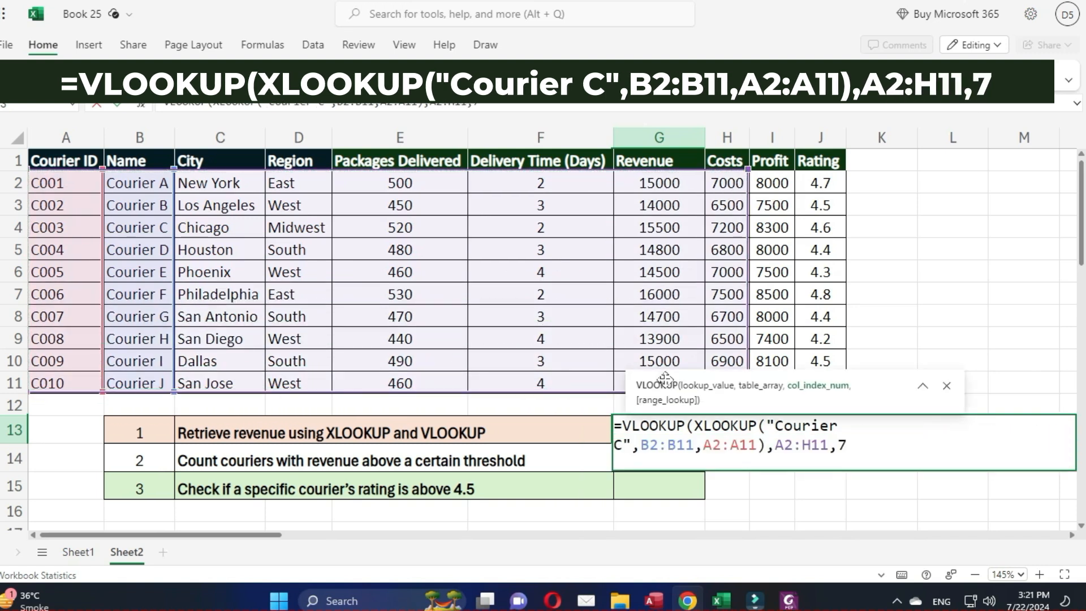
{"action": "type", "text": ",fa"}
{"action": "key", "text": "Tab"}
{"action": "type", "text": ")"}
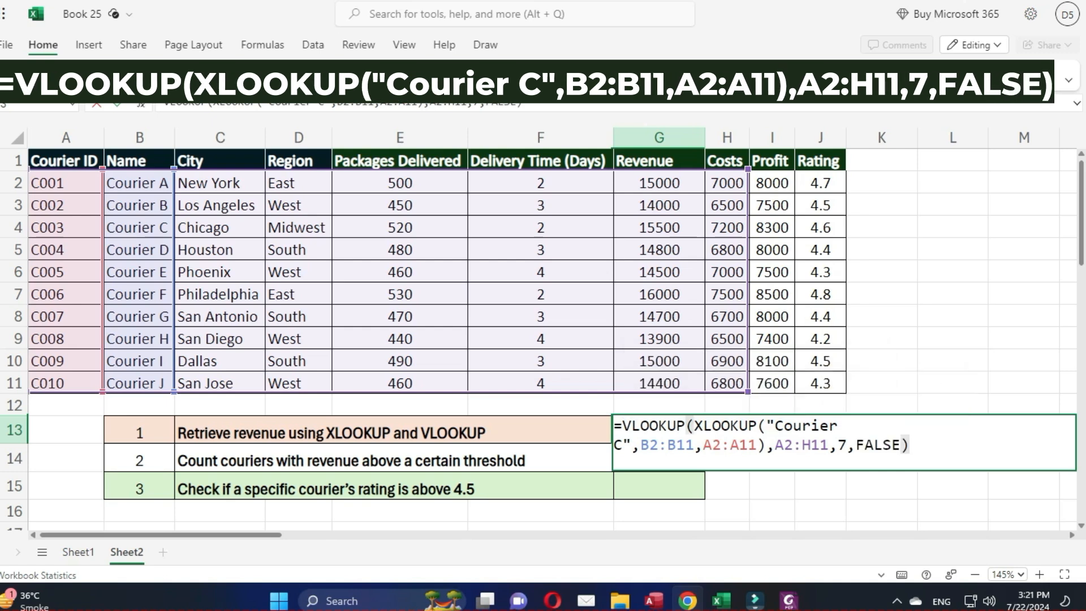
{"action": "key", "text": "Return"}
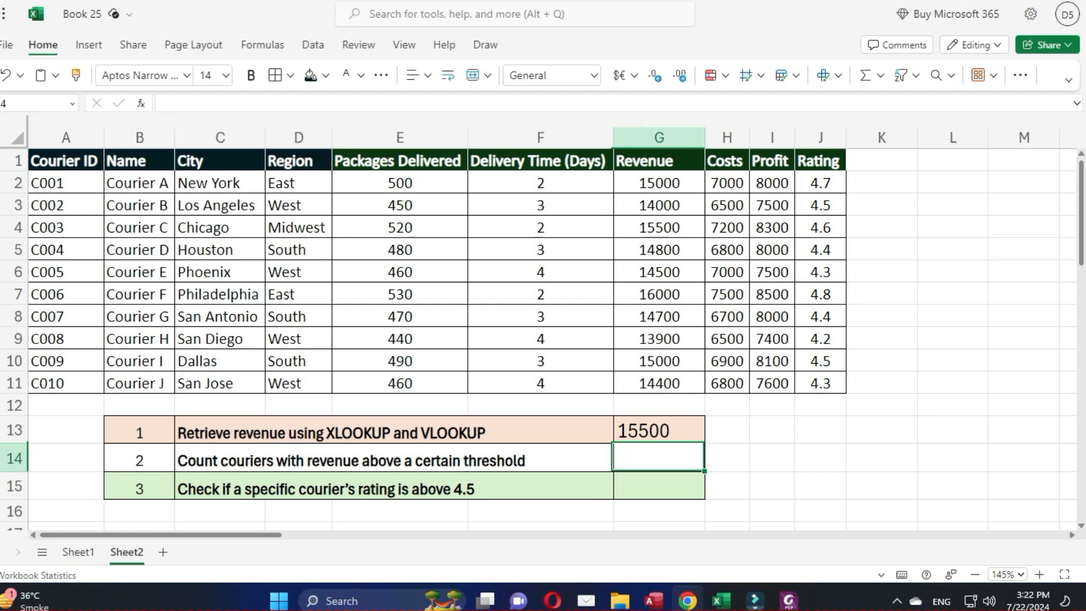
Begin a COUNT(IF(XLOOKUP( formula in G14 with B2:B11 as both lookup value and lookup array, returning revenue G2:G11
{"action": "type", "text": "="}
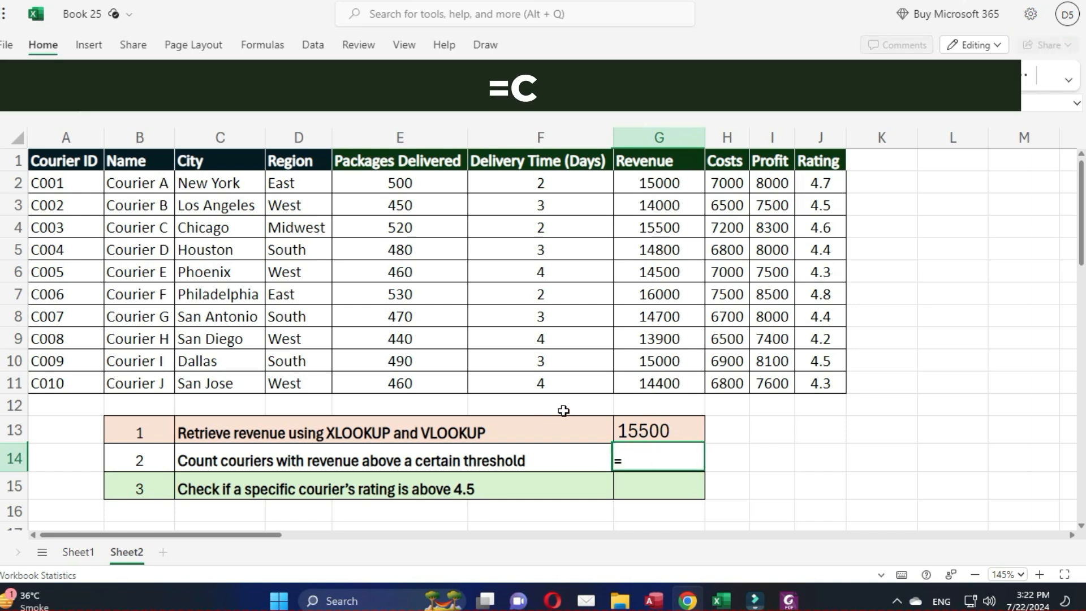
{"action": "type", "text": "Count"}
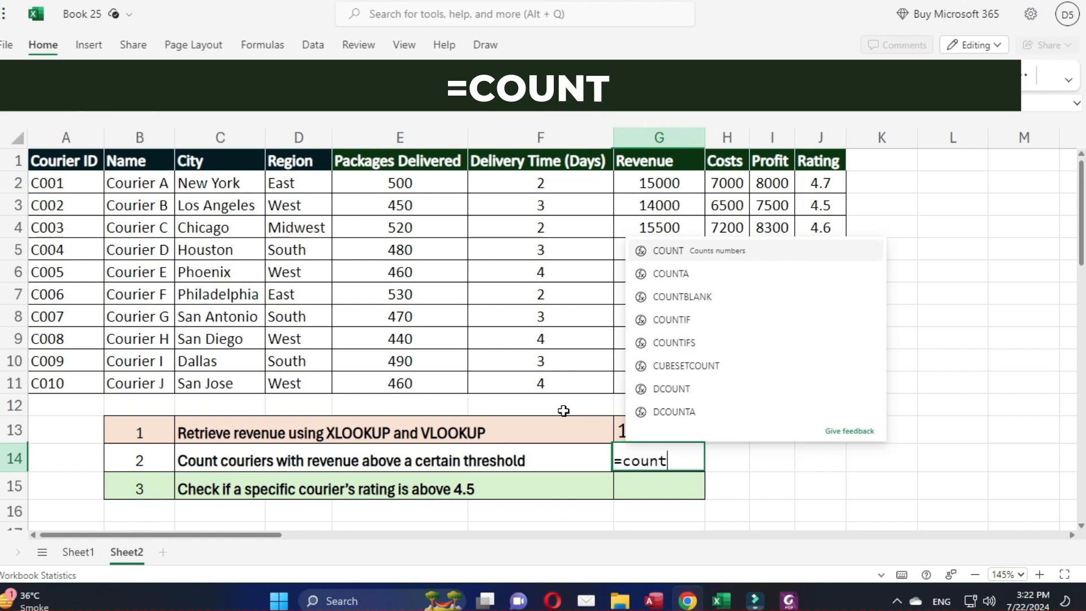
{"action": "type", "text": "(if(xl"}
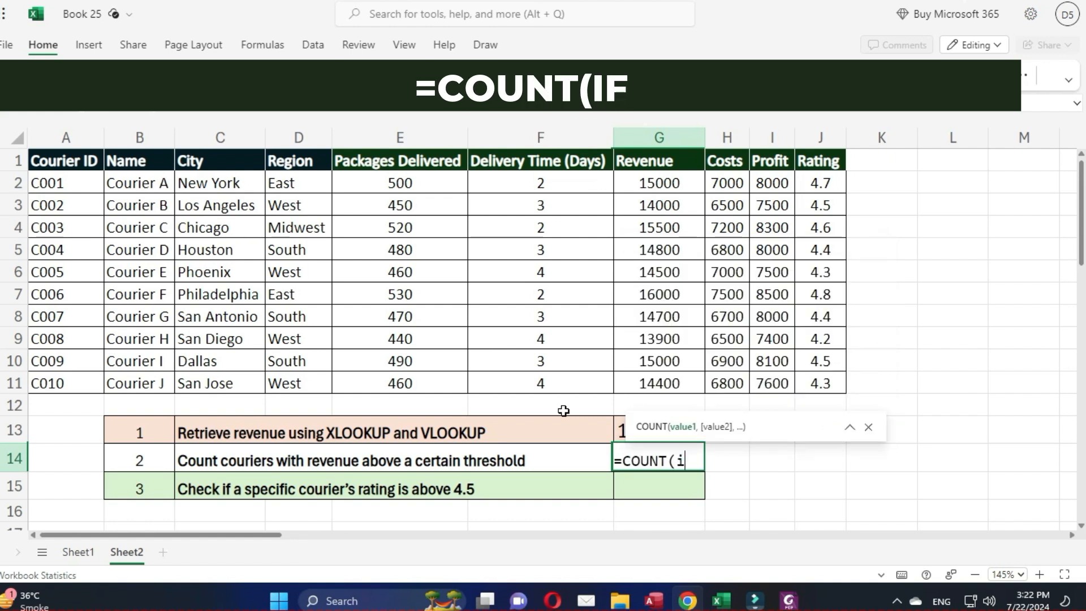
{"action": "key", "text": "Tab"}
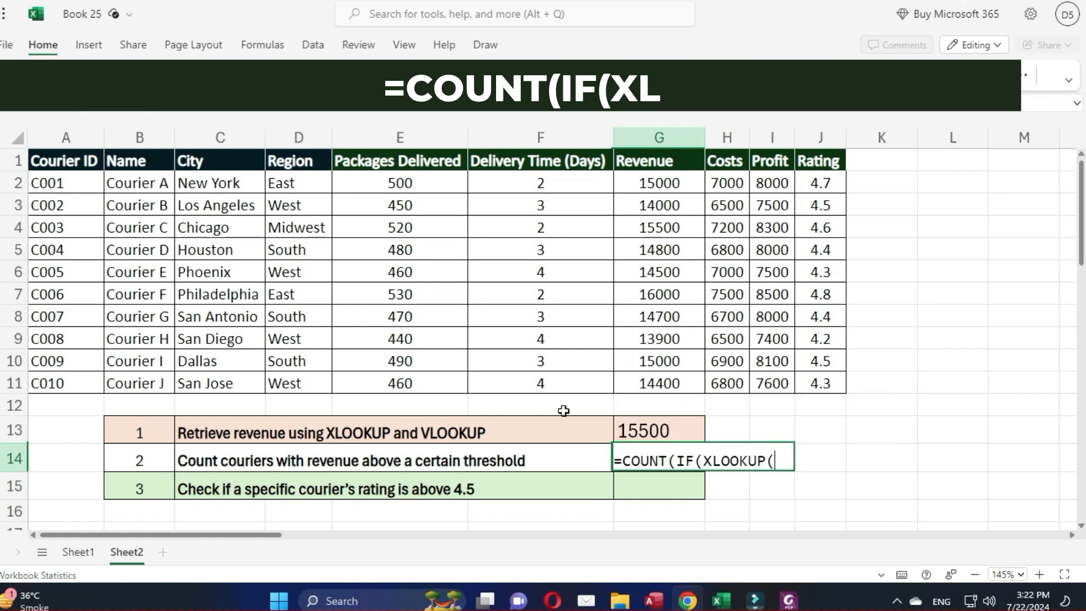
{"action": "left_click_drag", "start_coordinate": [138, 182], "coordinate": [150, 378]}
{"action": "type", "text": ","}
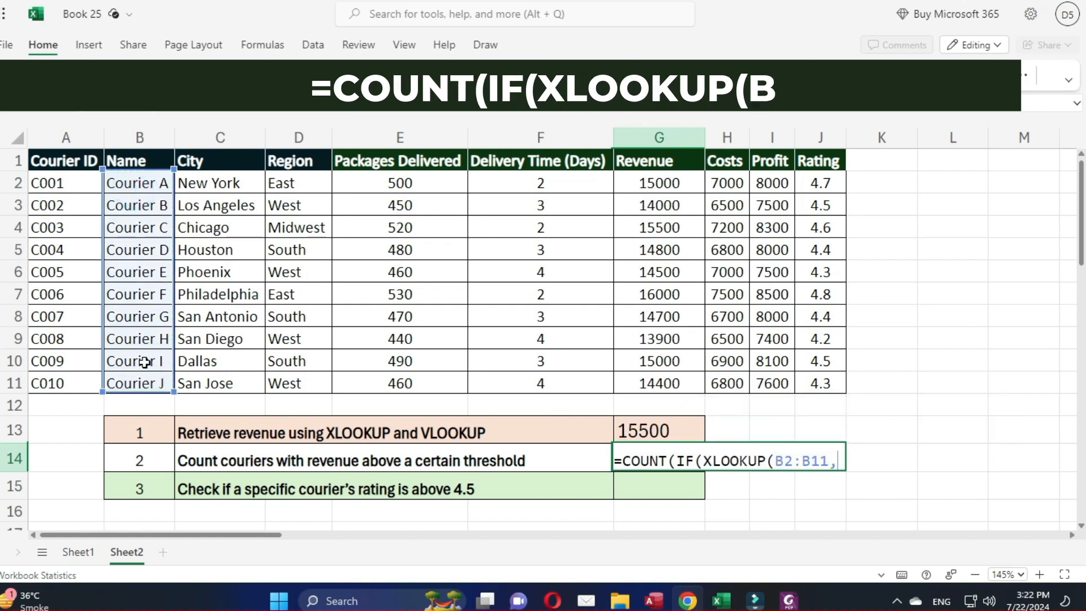
{"action": "left_click_drag", "start_coordinate": [129, 184], "coordinate": [140, 378]}
{"action": "type", "text": ","}
{"action": "left_click_drag", "start_coordinate": [650, 184], "coordinate": [636, 381]}
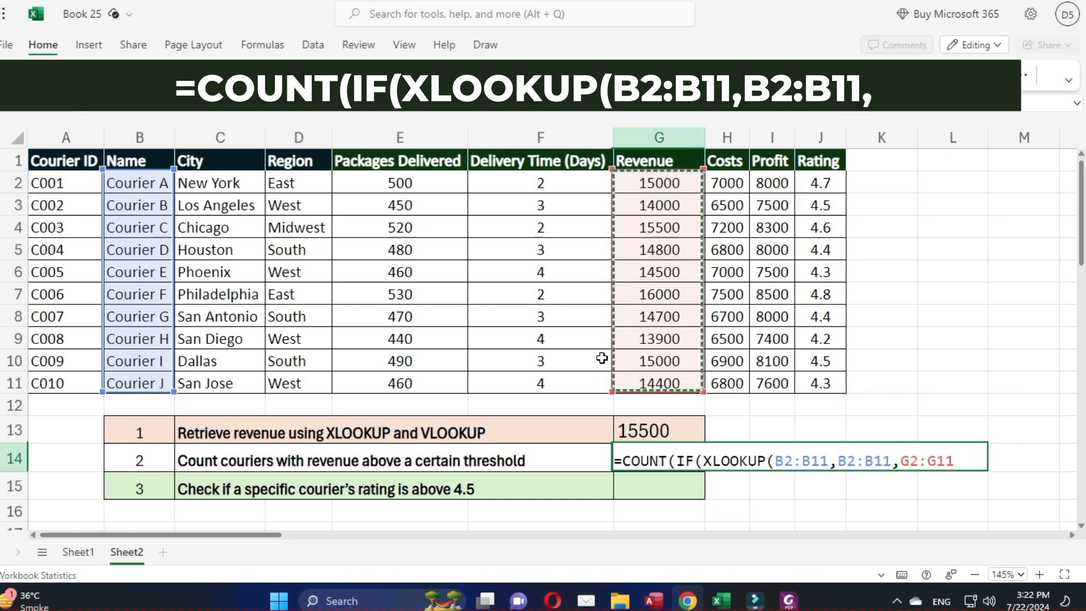
Complete the G14 formula by testing for revenue >14000 with 1 as the true value, and enter it
{"action": "type", "text": ")>"}
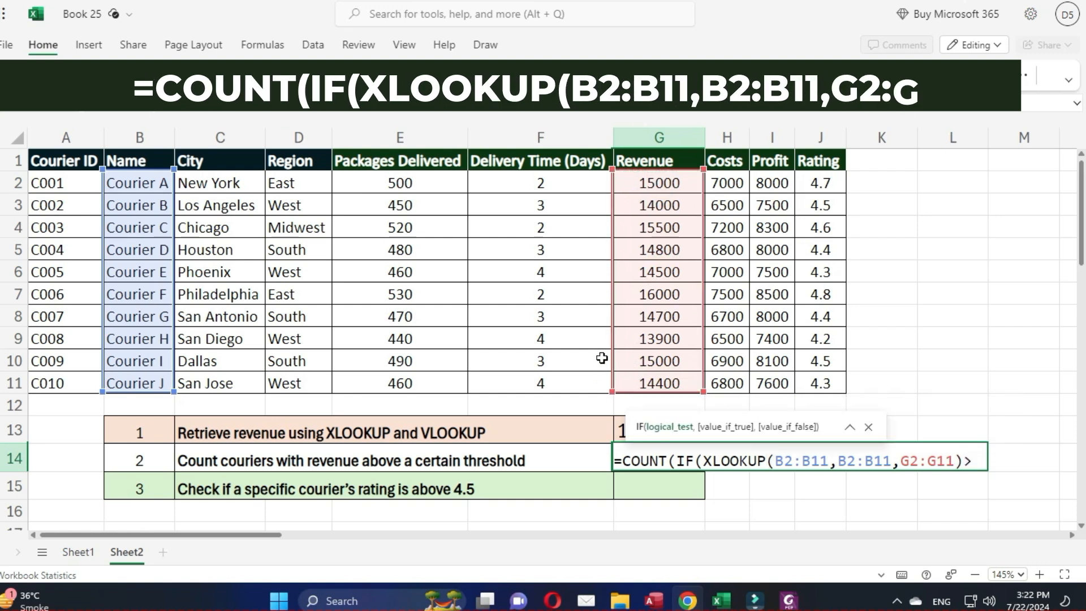
{"action": "type", "text": "14000,1"}
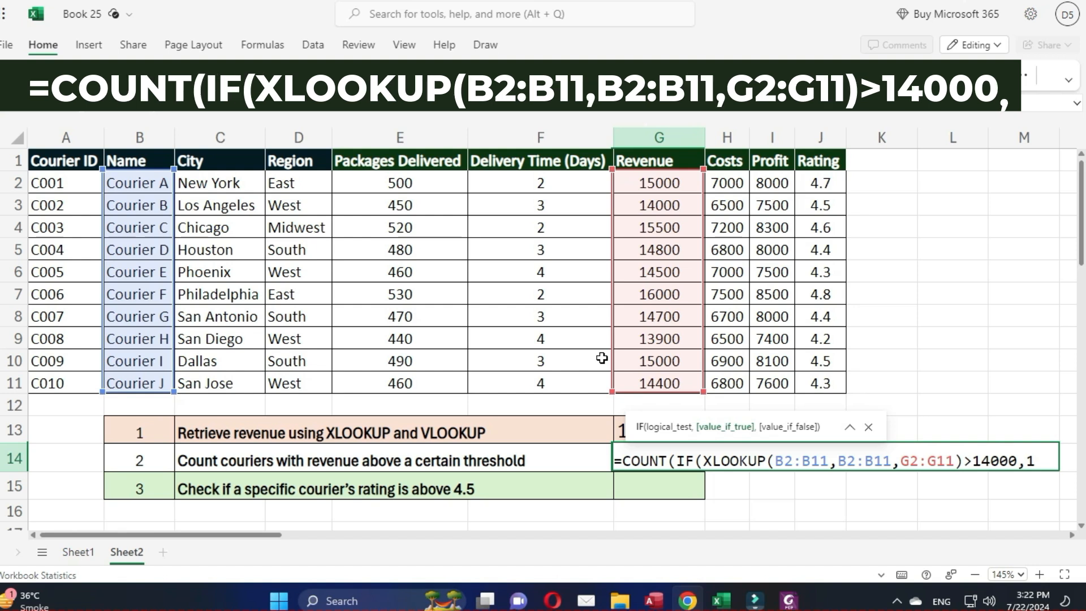
{"action": "type", "text": "))"}
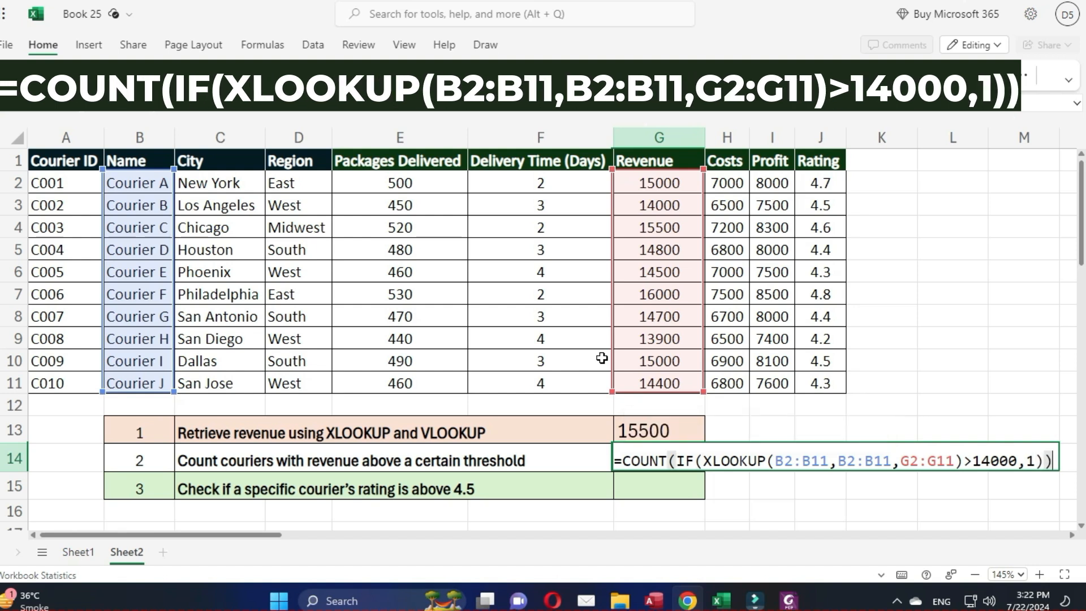
{"action": "key", "text": "Return"}
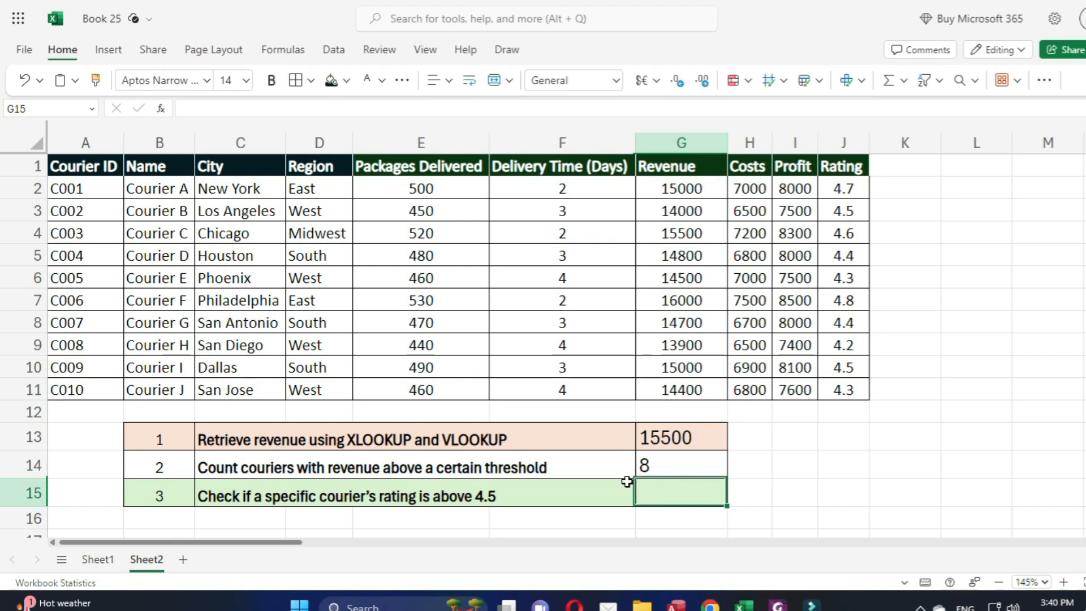
Start an IF formula in G15 with a nested XLOOKUP searching for "Courier A"
{"action": "double_click", "coordinate": [658, 494]}
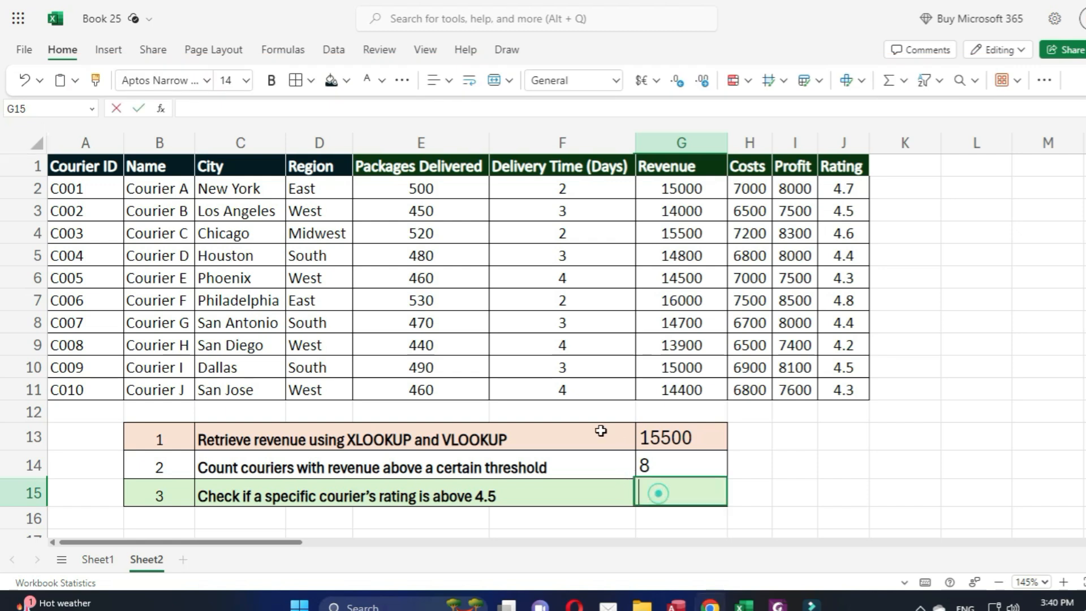
{"action": "type", "text": "=if"}
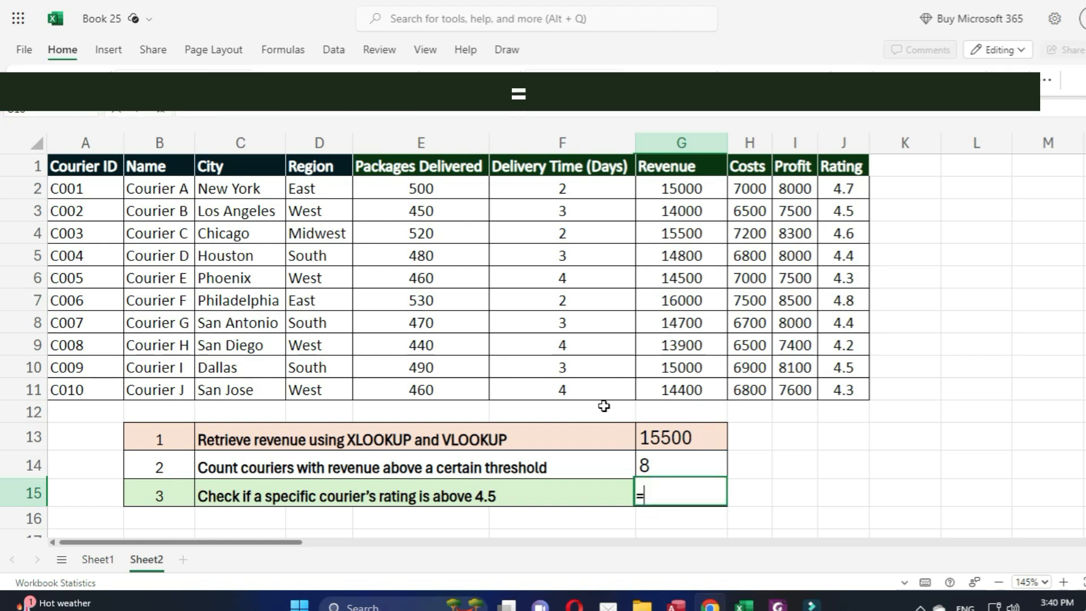
{"action": "key", "text": "Tab"}
{"action": "type", "text": "xl"}
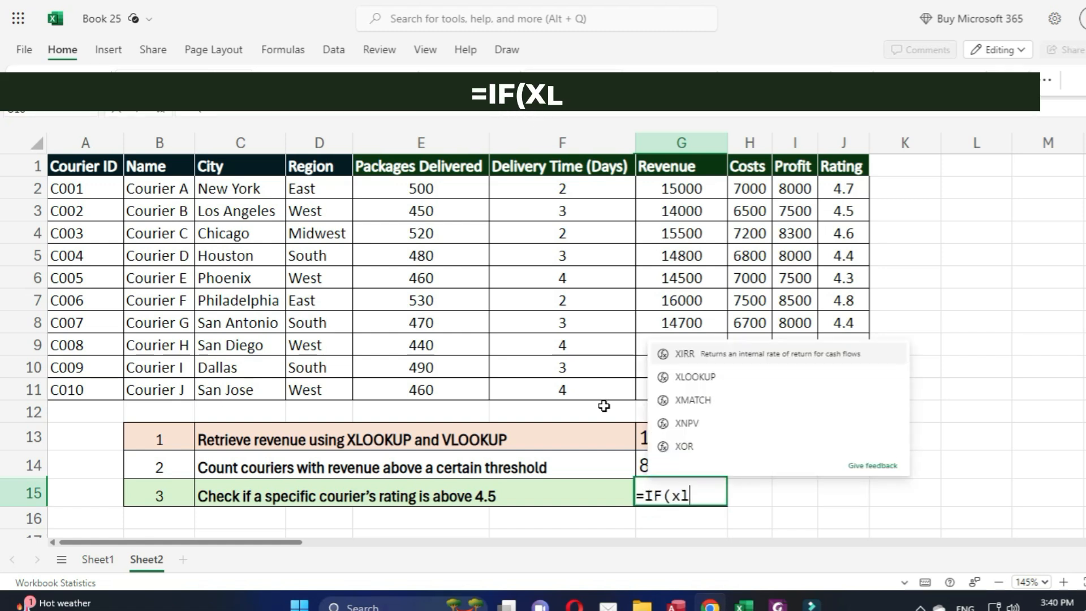
{"action": "key", "text": "Tab"}
{"action": "type", "text": "\"C"}
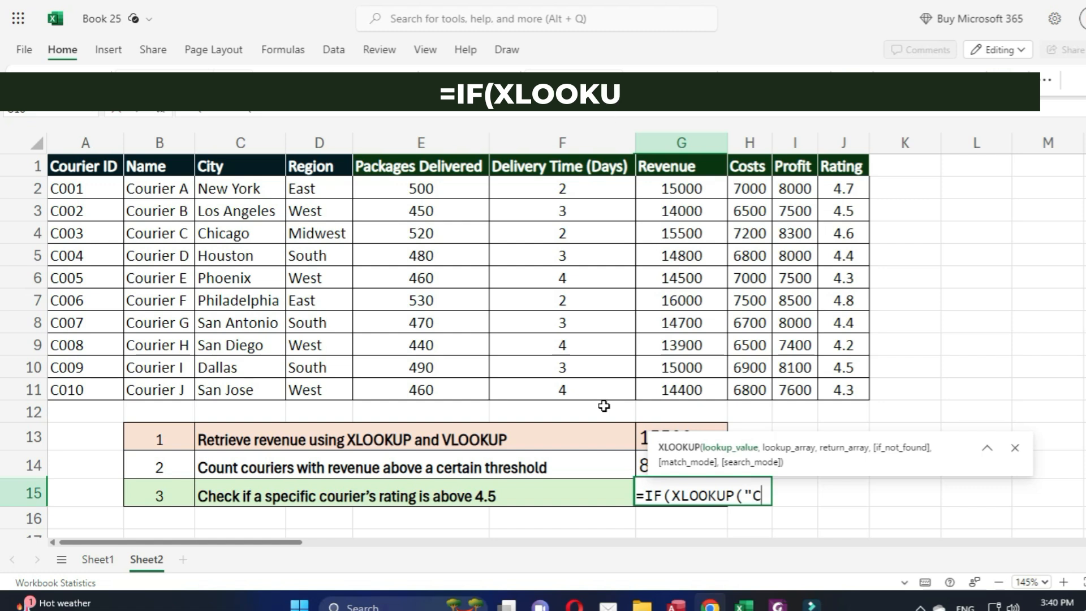
{"action": "type", "text": "ouri"}
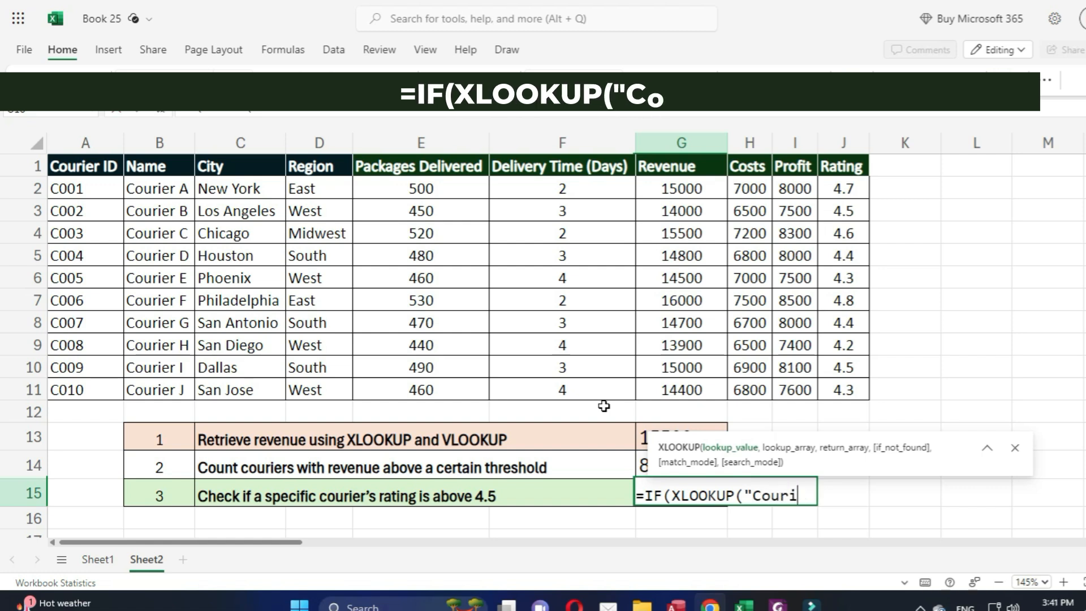
{"action": "type", "text": "er A\","}
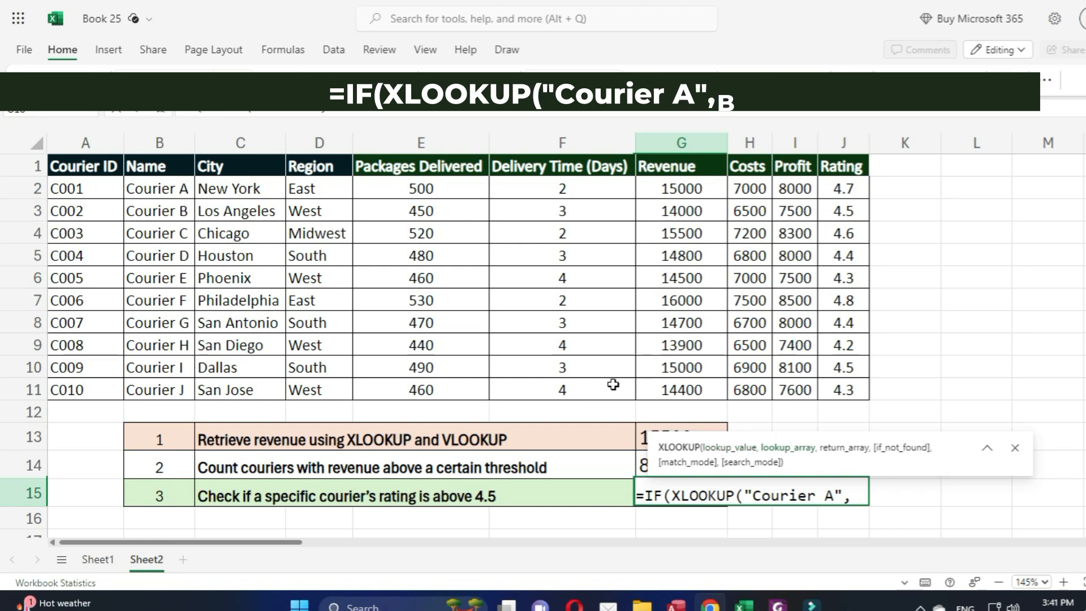
Give the nested XLOOKUP lookup array B2:B11 and return array J2:J11, and test whether its result is >4.5
{"action": "left_click_drag", "start_coordinate": [156, 189], "coordinate": [157, 388]}
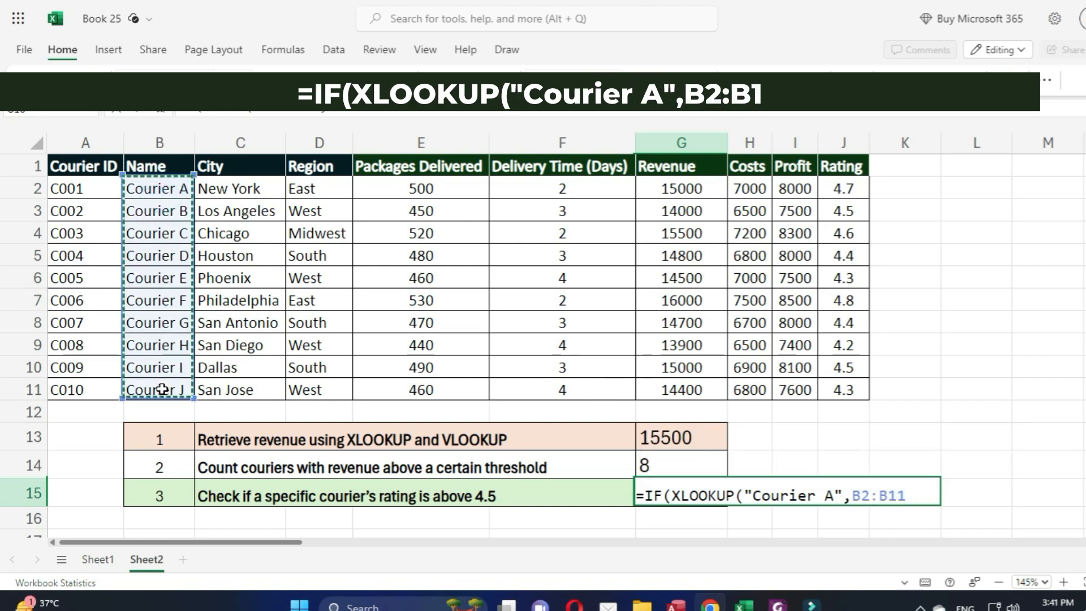
{"action": "type", "text": ","}
{"action": "left_click_drag", "start_coordinate": [842, 190], "coordinate": [839, 382]}
{"action": "type", "text": ")>4.5"}
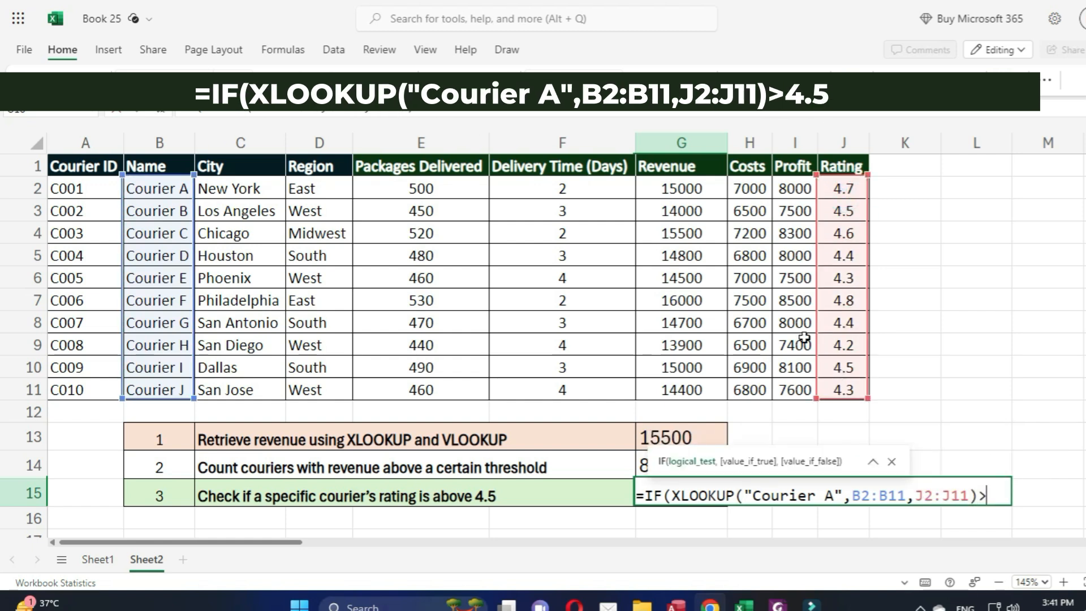
Finish the IF formula in G15 with "Above 4.5" as the true value and "4.5 or below" as the false value
{"action": "type", "text": ",\""}
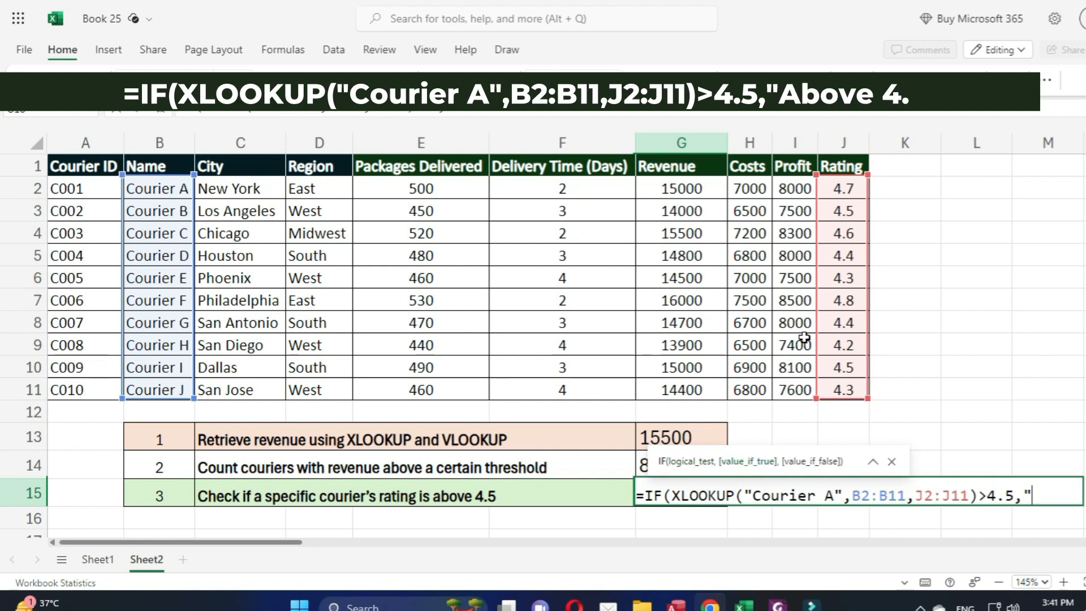
{"action": "type", "text": "Ab"}
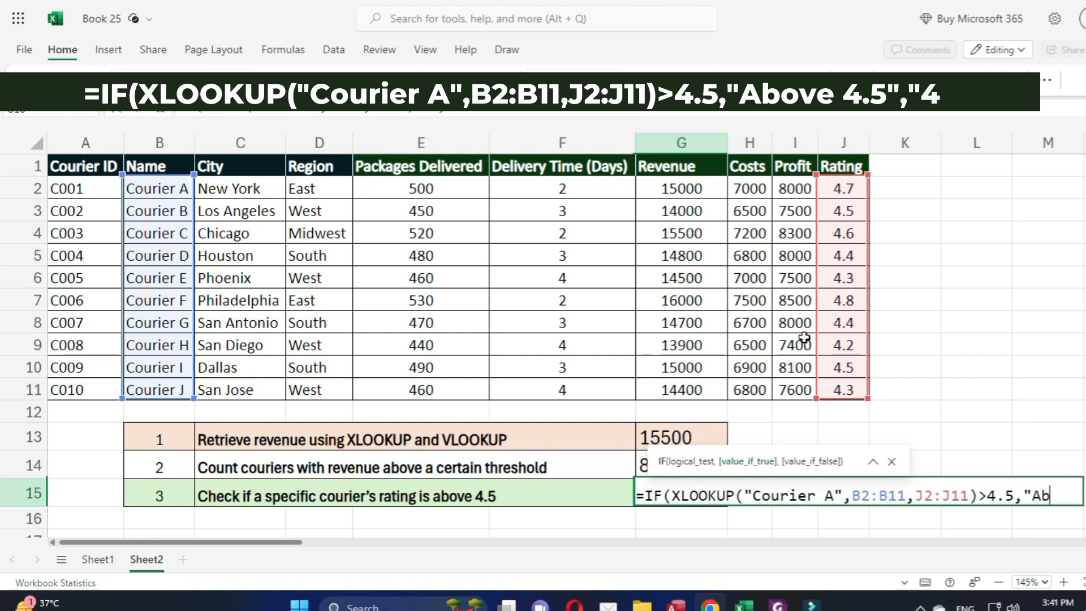
{"action": "type", "text": "ove 4."}
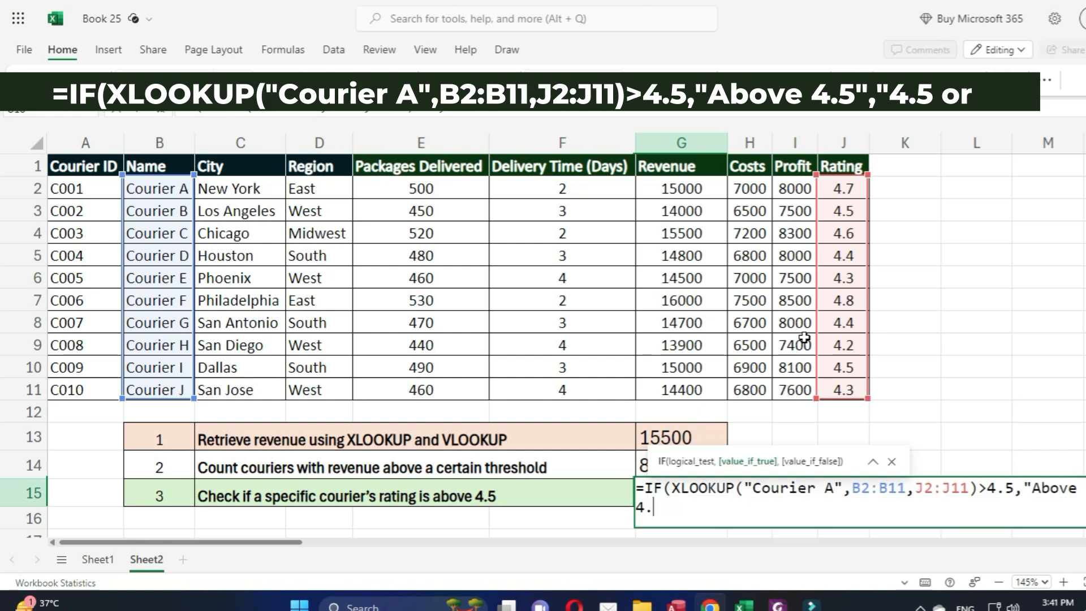
{"action": "type", "text": "5\",\""}
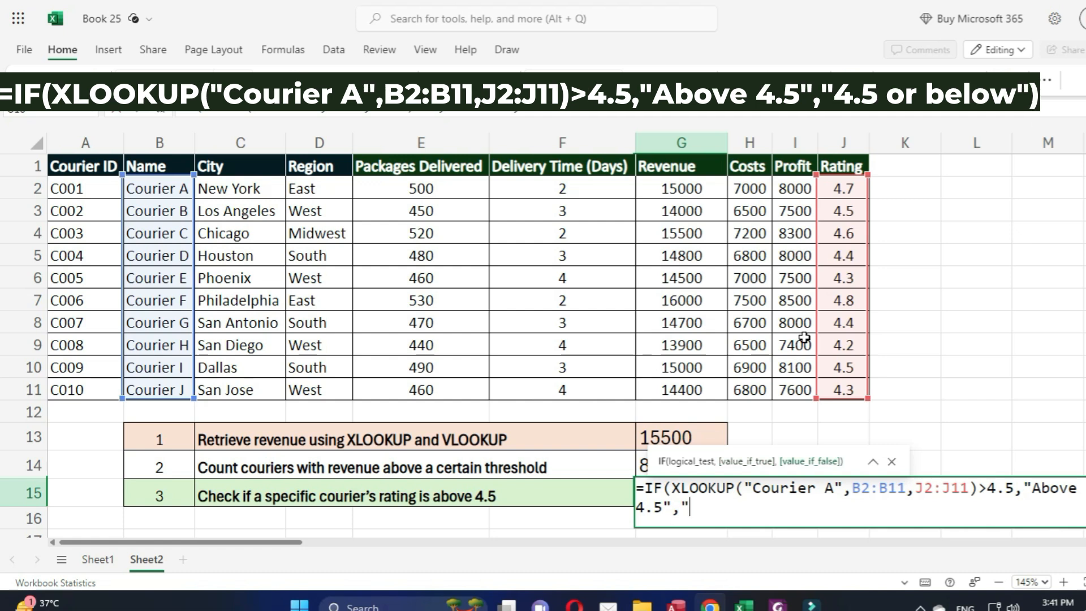
{"action": "type", "text": "4.5 or below\""}
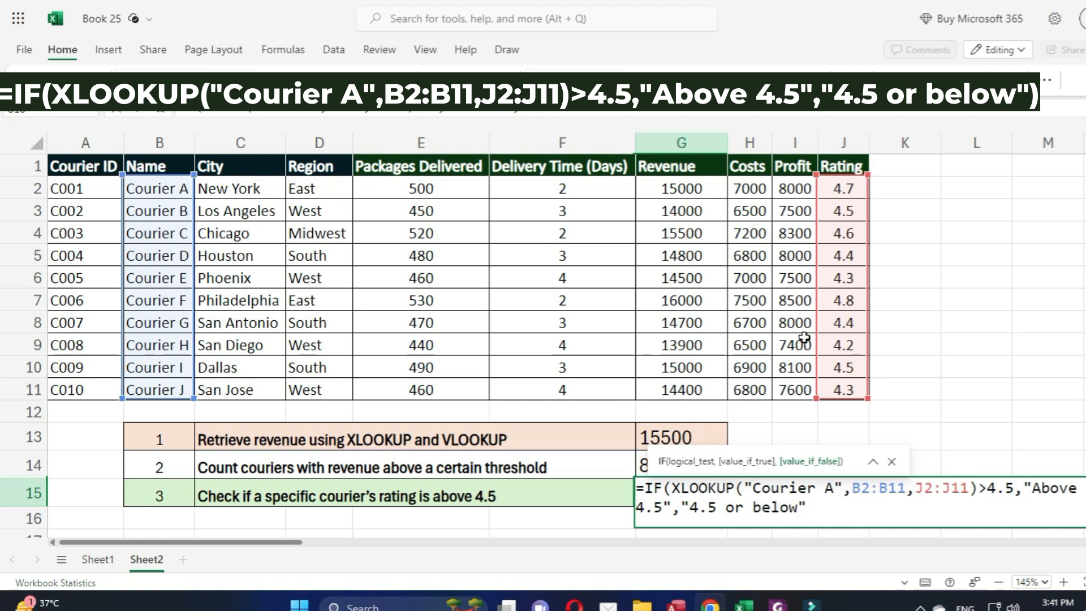
{"action": "type", "text": ")"}
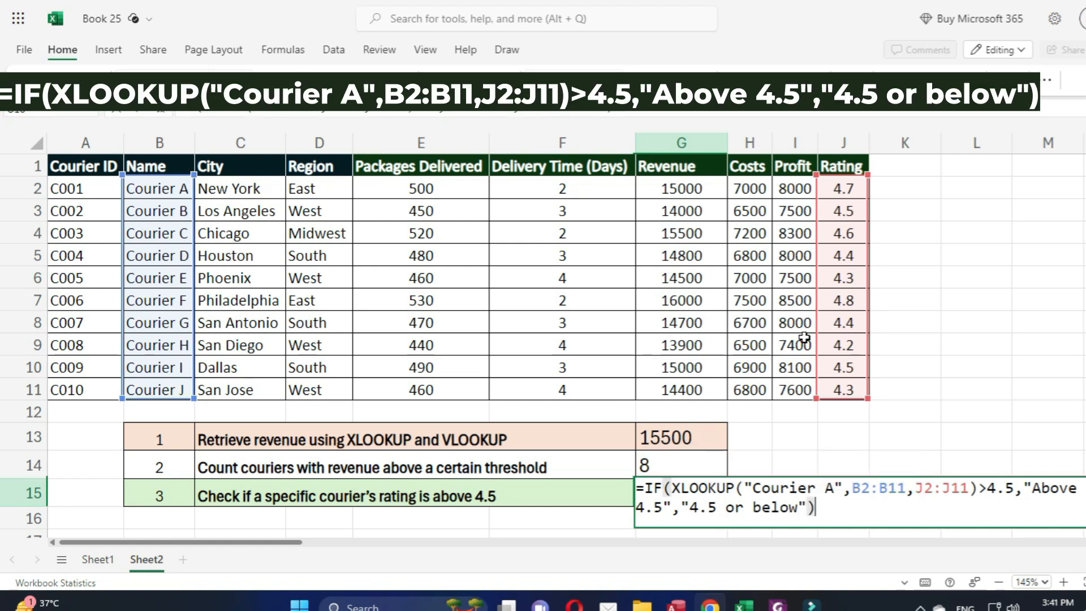
{"action": "key", "text": "Return"}
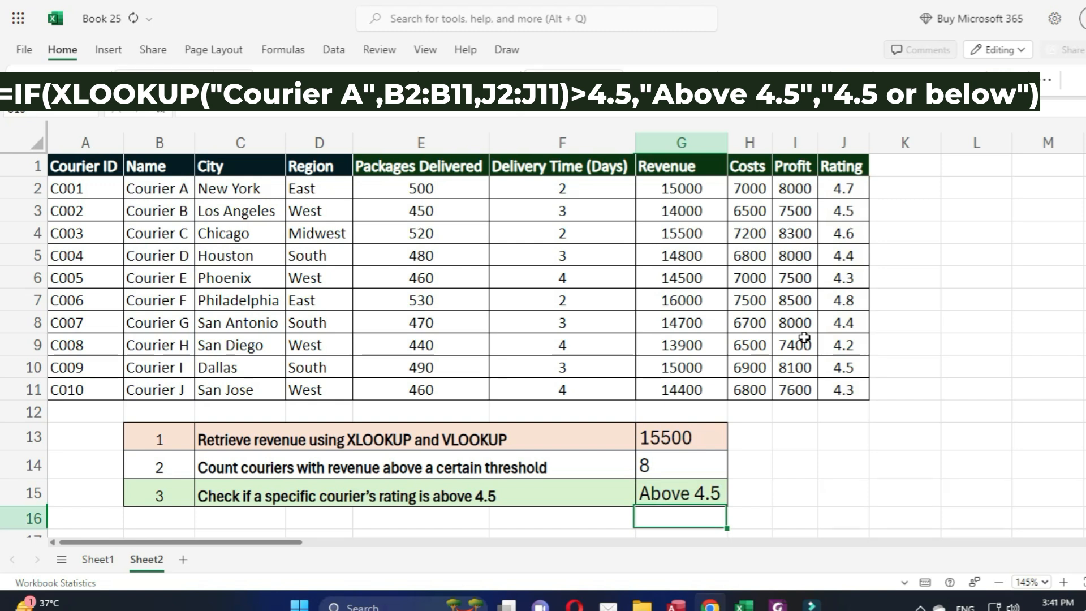